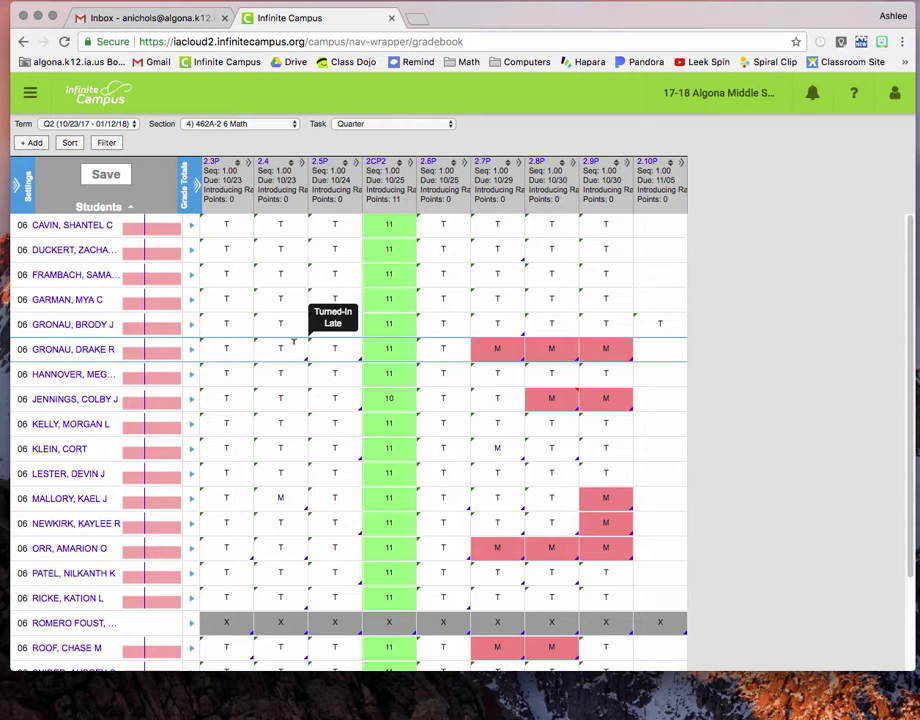
Step: Start a new message in the Message Center with the type Missing Assignment Message and load its template
mouse_move(490, 208)
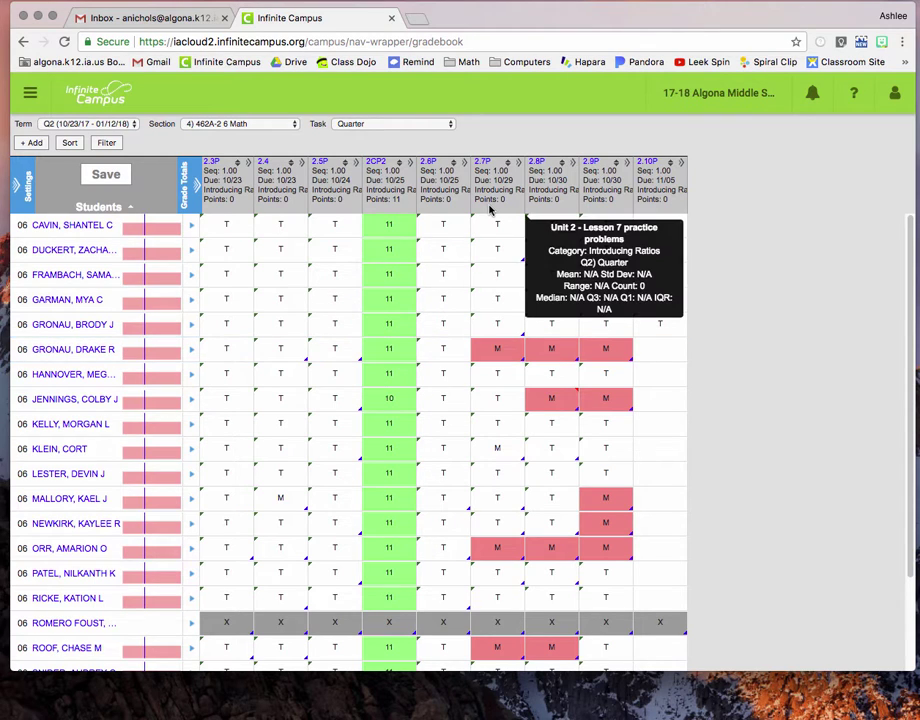
left_click(32, 94)
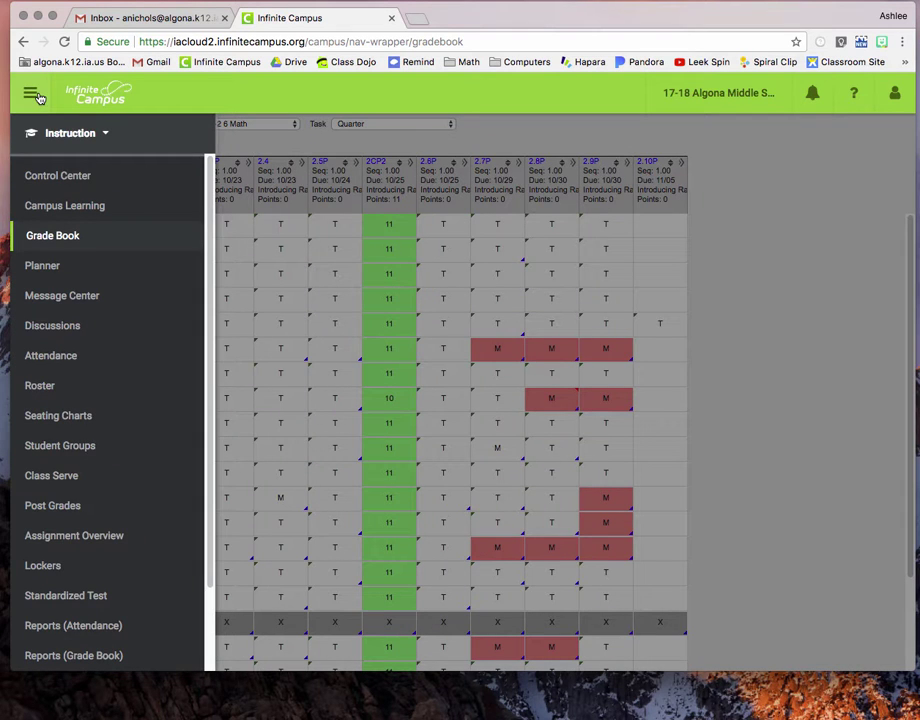
left_click(91, 308)
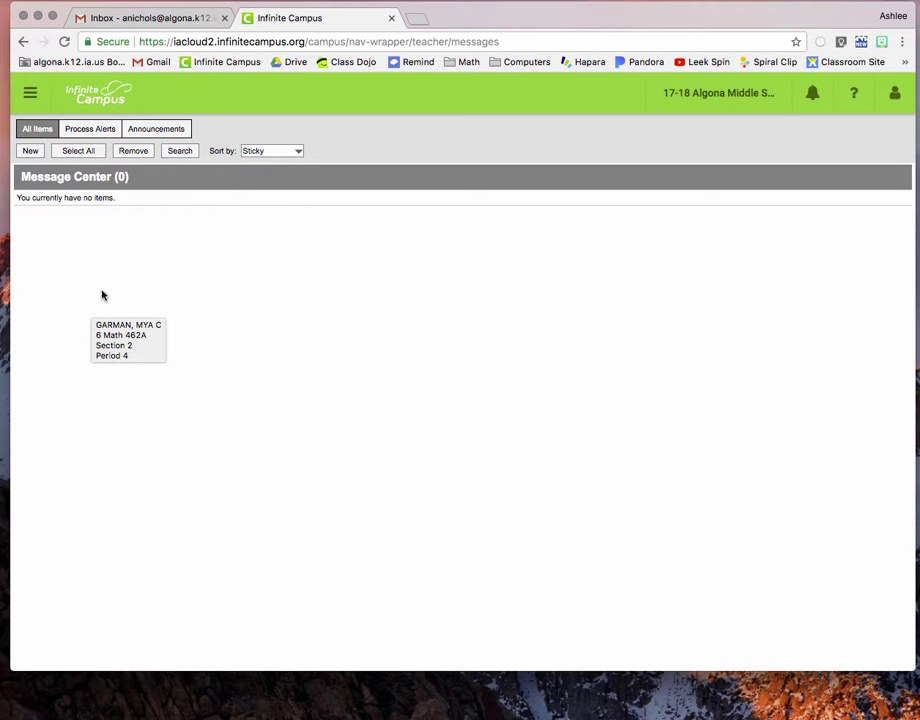
left_click(31, 153)
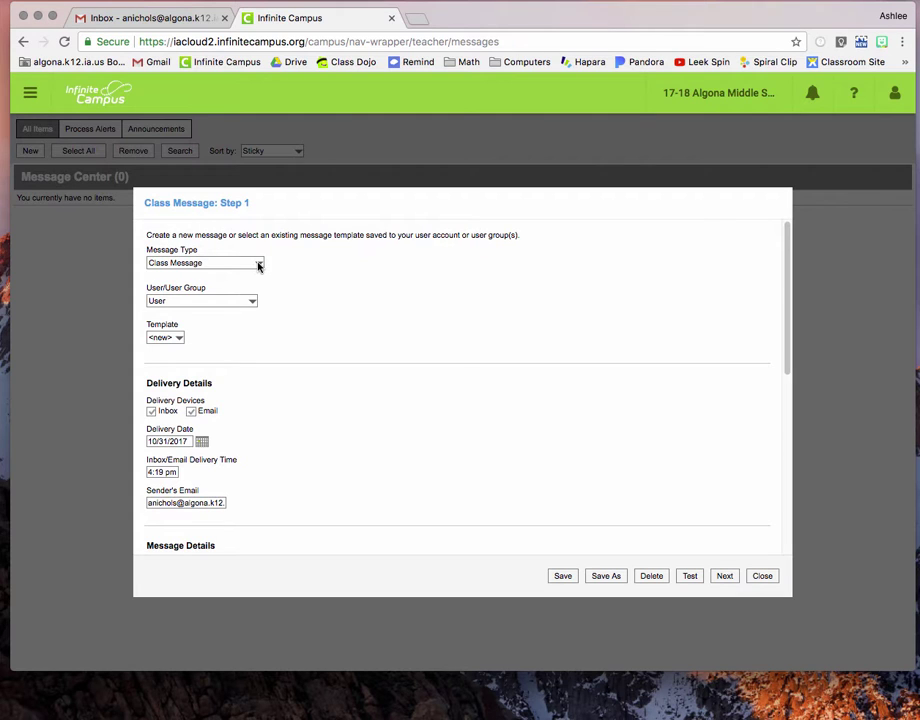
left_click(258, 264)
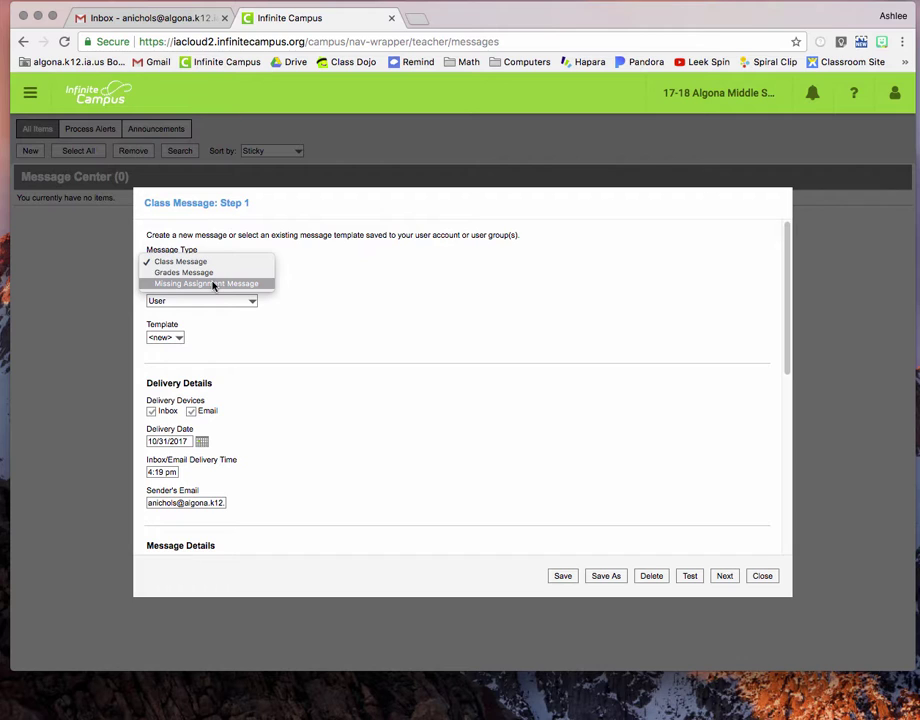
left_click(213, 286)
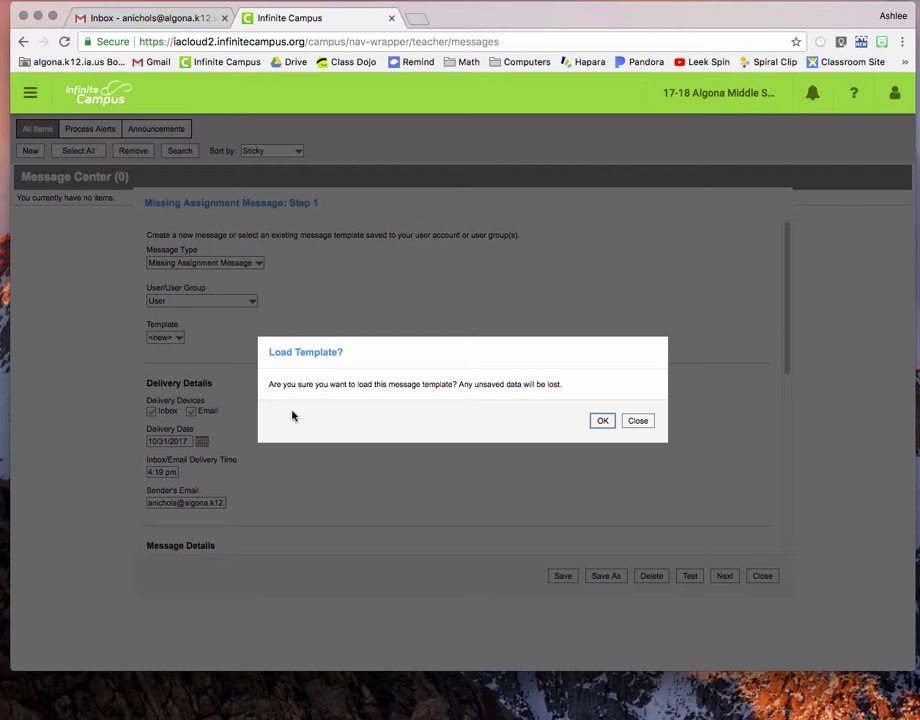
left_click(603, 421)
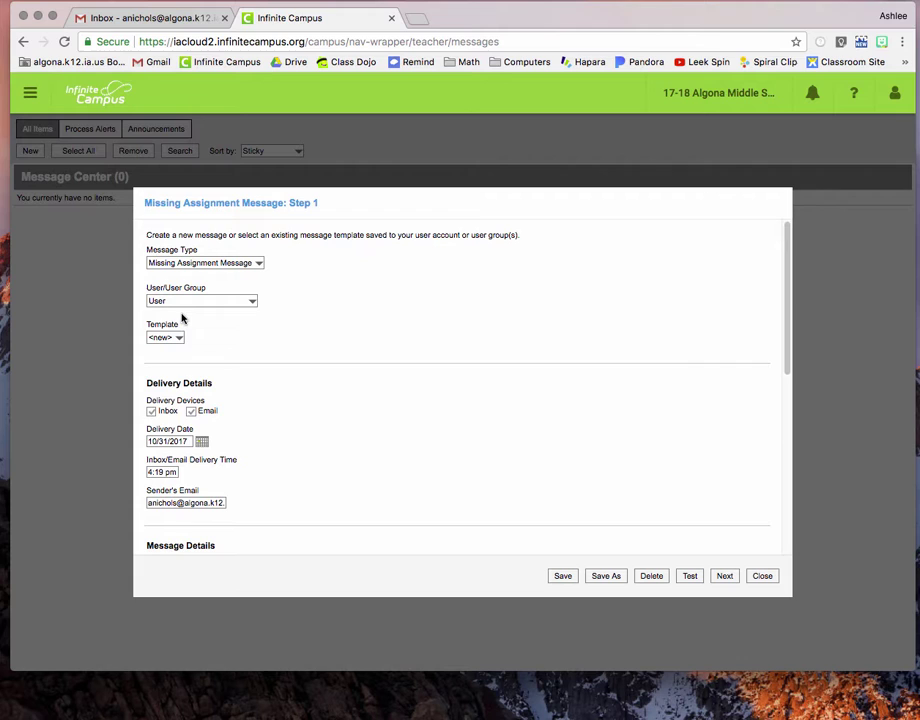
Step: Review the message's user group options, delivery details, subject line and body text
left_click(168, 303)
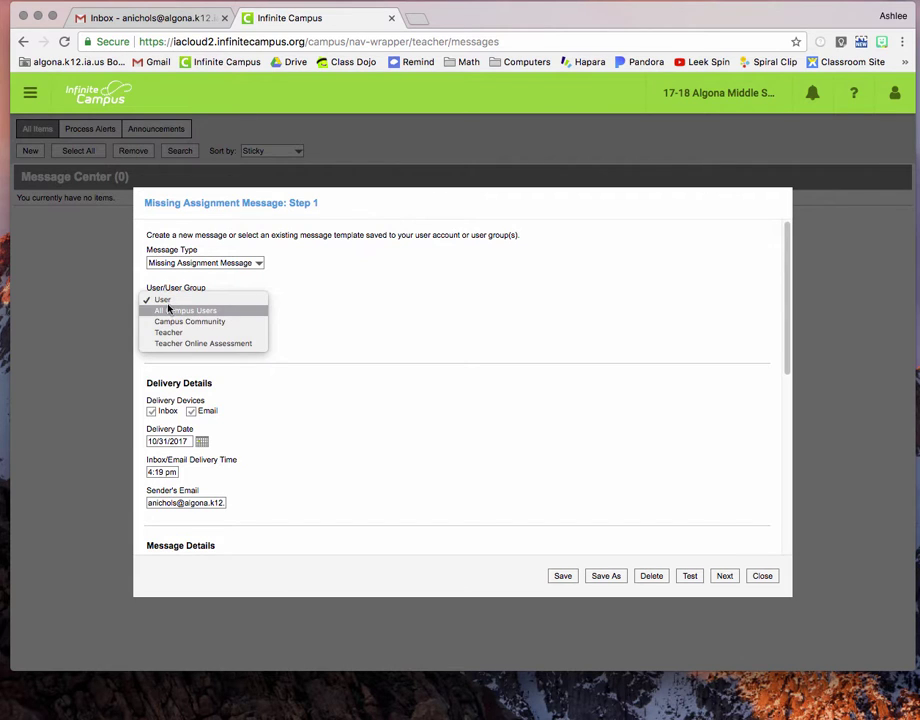
left_click(221, 302)
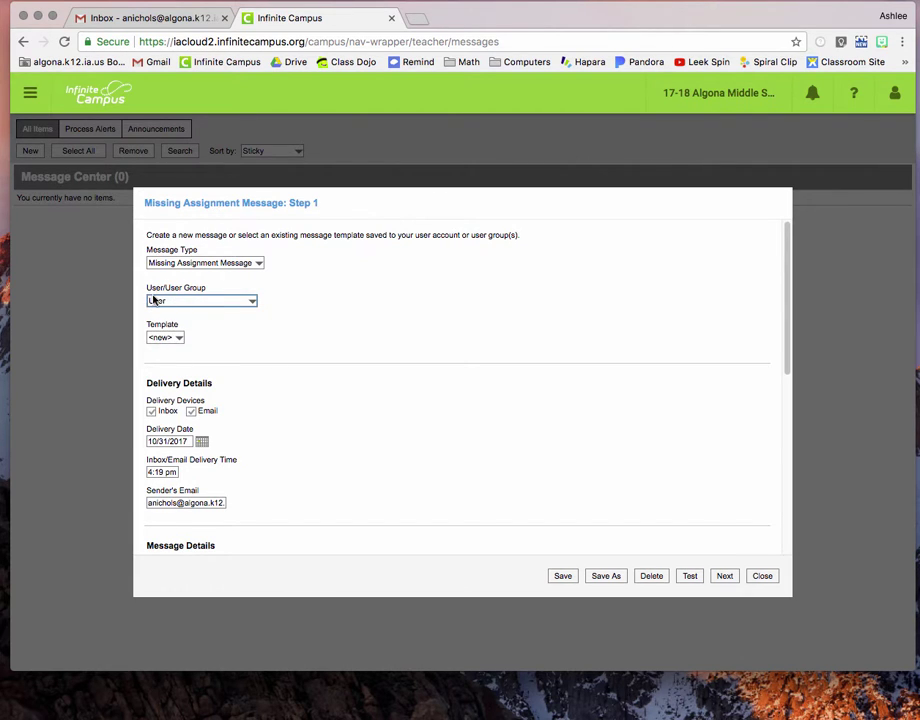
scroll(217, 334, "down", 3)
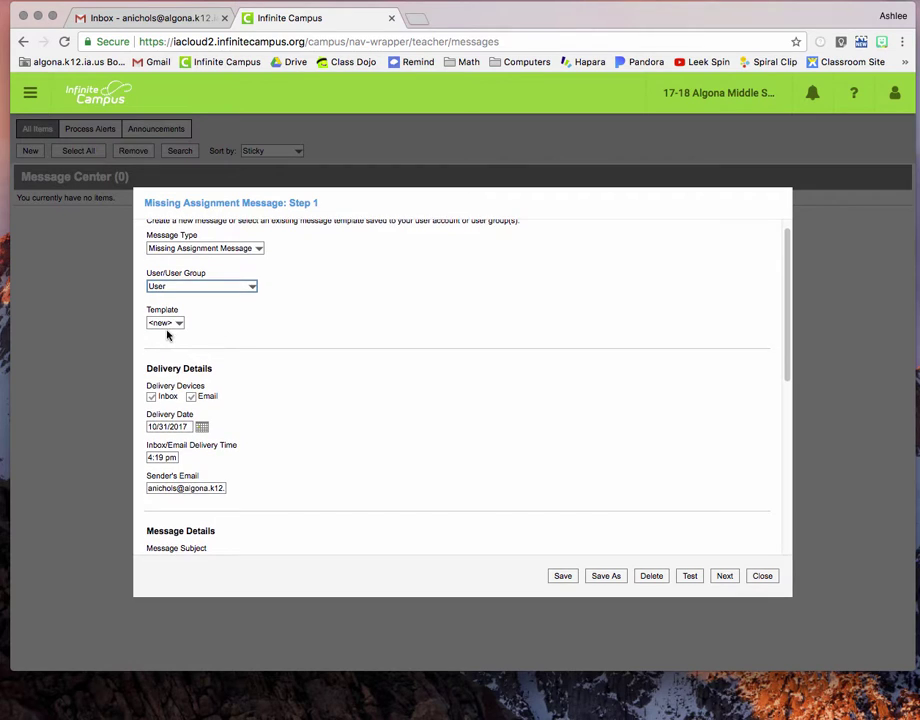
scroll(256, 377, "down", 2)
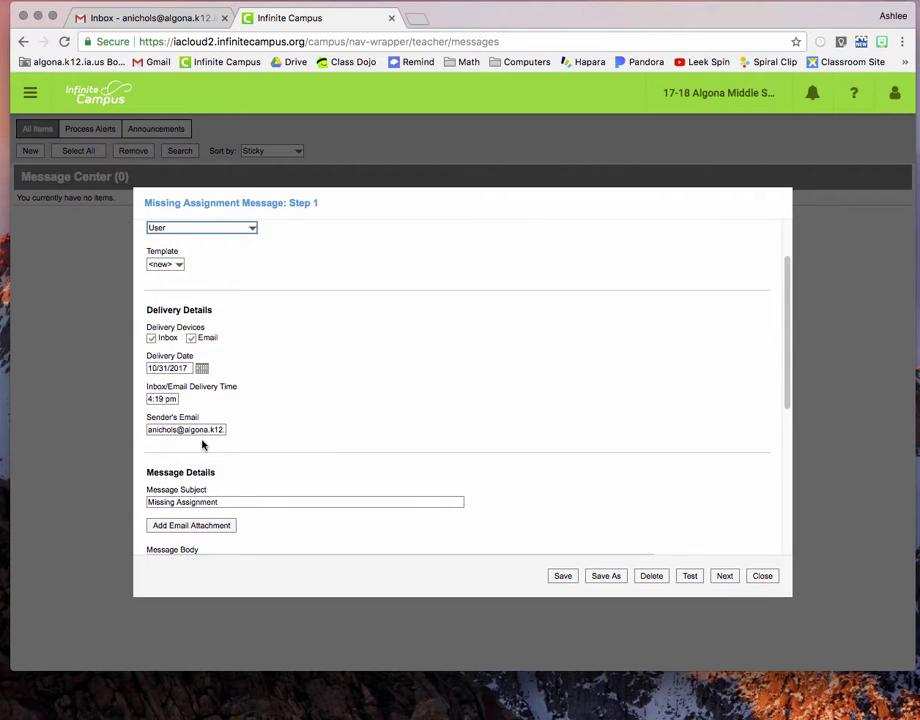
scroll(274, 412, "down", 9)
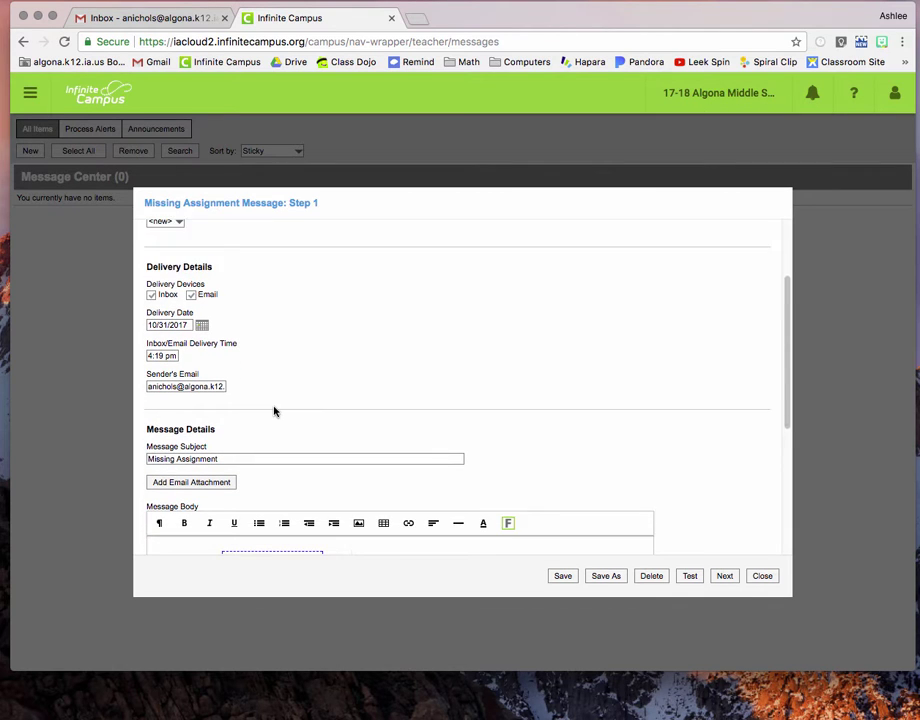
scroll(285, 418, "down", 3)
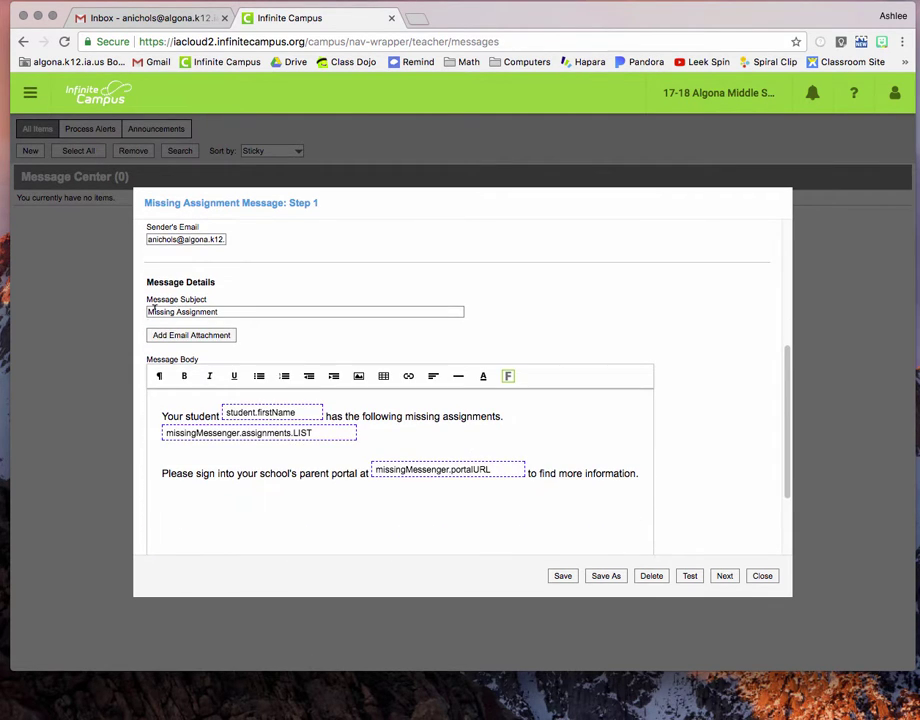
left_click(222, 311)
left_click_drag(222, 311, 127, 308)
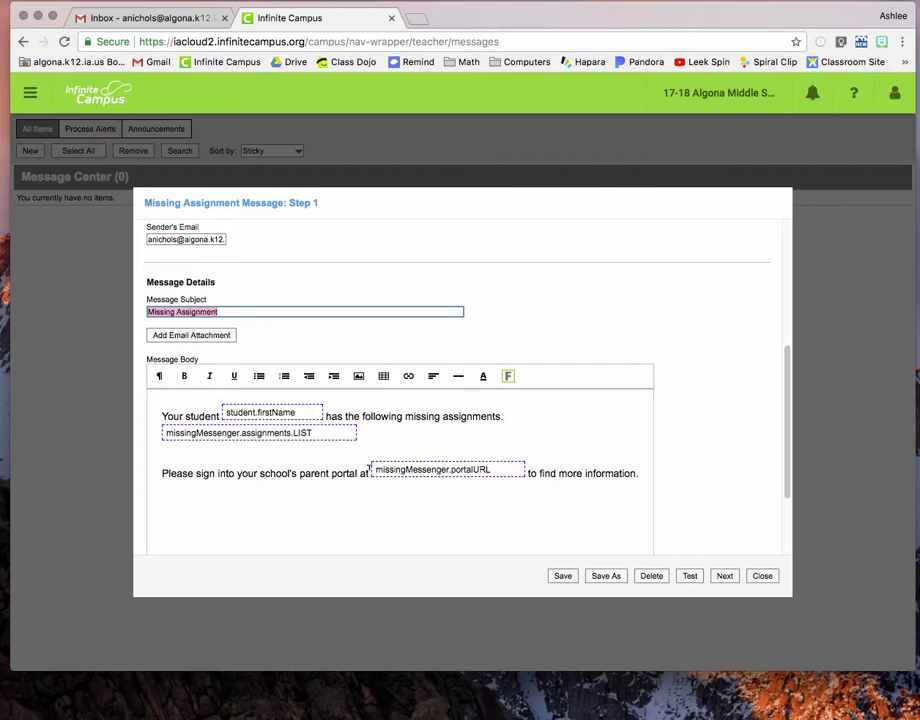
left_click(546, 470)
scroll(403, 357, "up", 5)
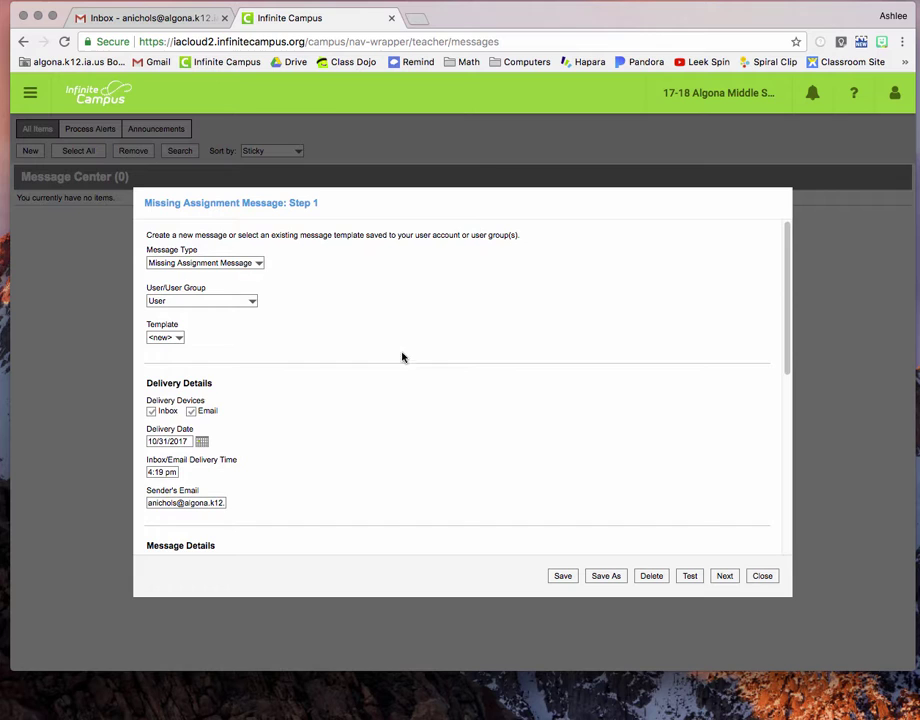
scroll(350, 471, "down", 5)
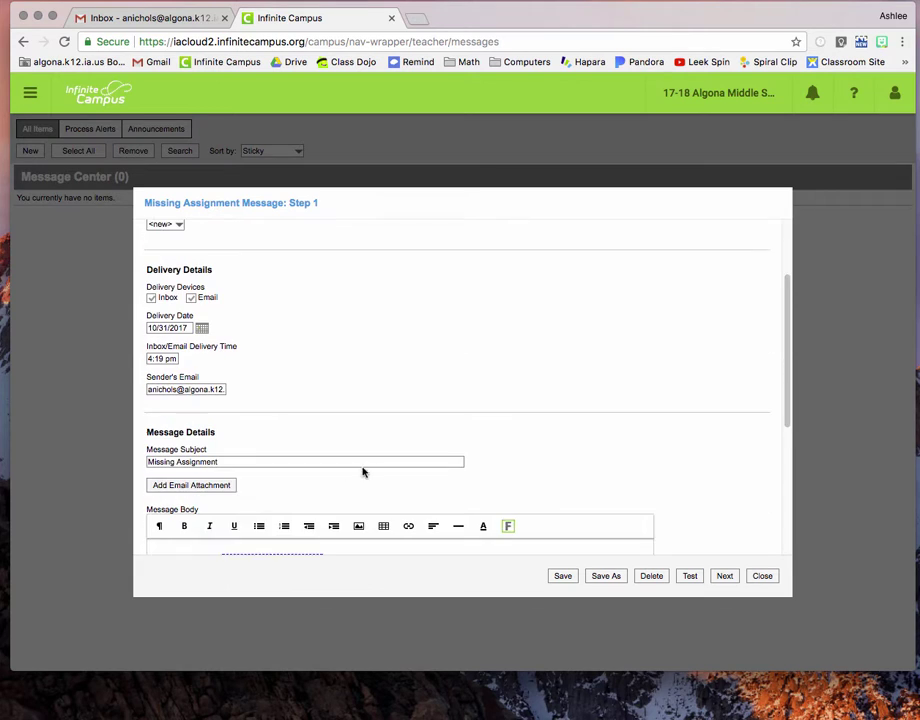
Step: Send the message for all students in Term Q2 section 3) 462A-1 6 Math, with all Quarter assignments selected as criteria
left_click(724, 577)
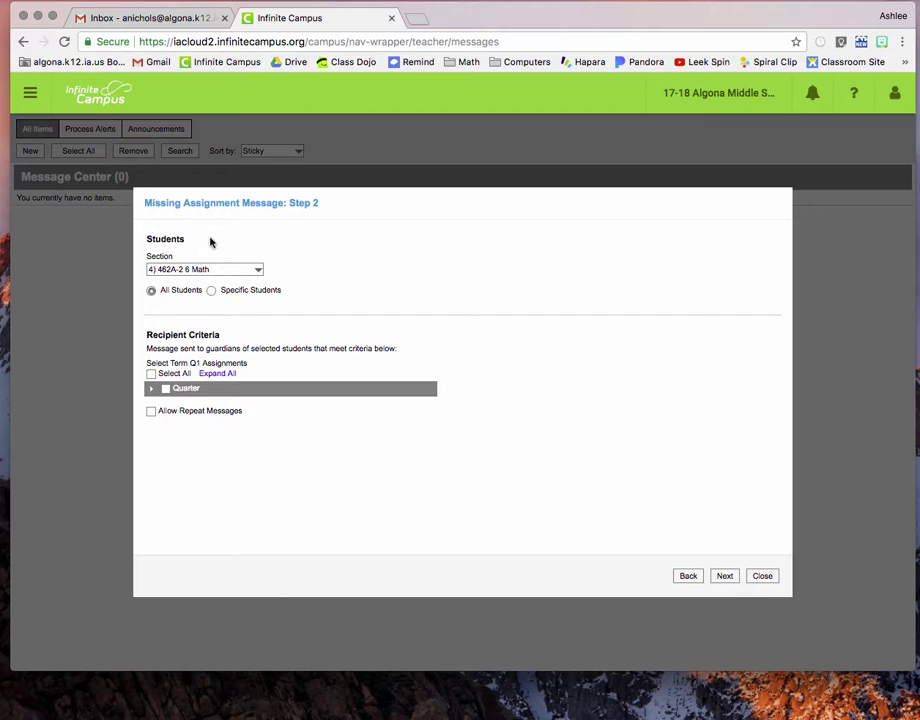
left_click(258, 270)
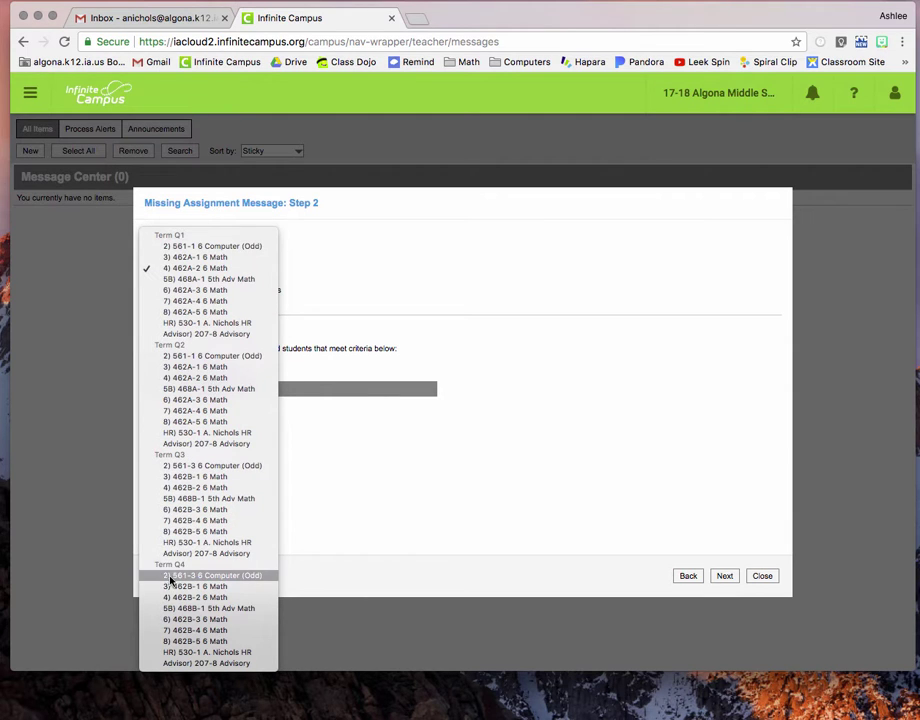
left_click(209, 368)
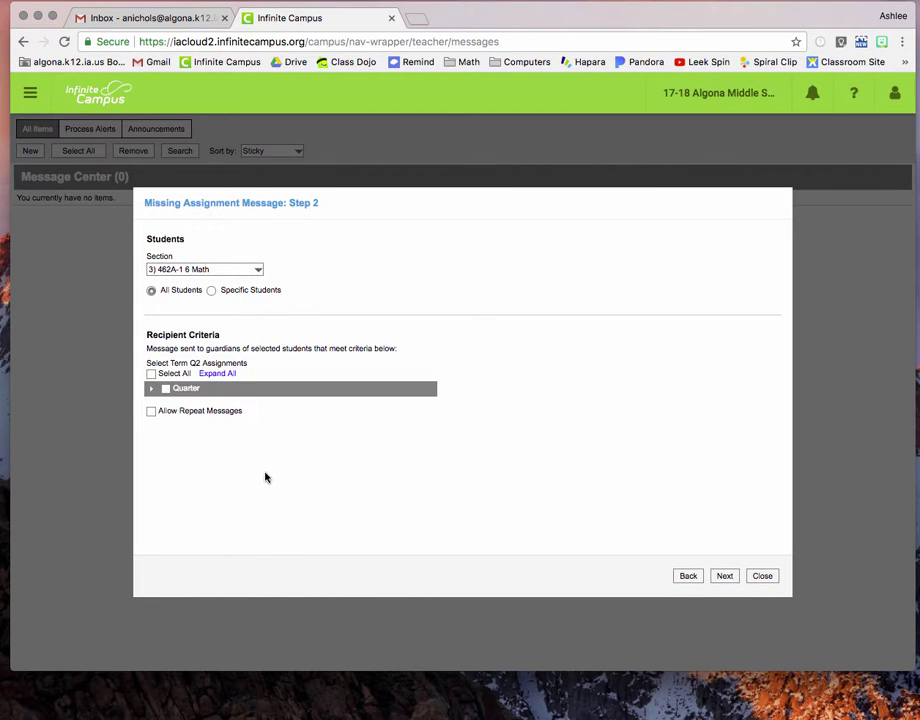
left_click(150, 390)
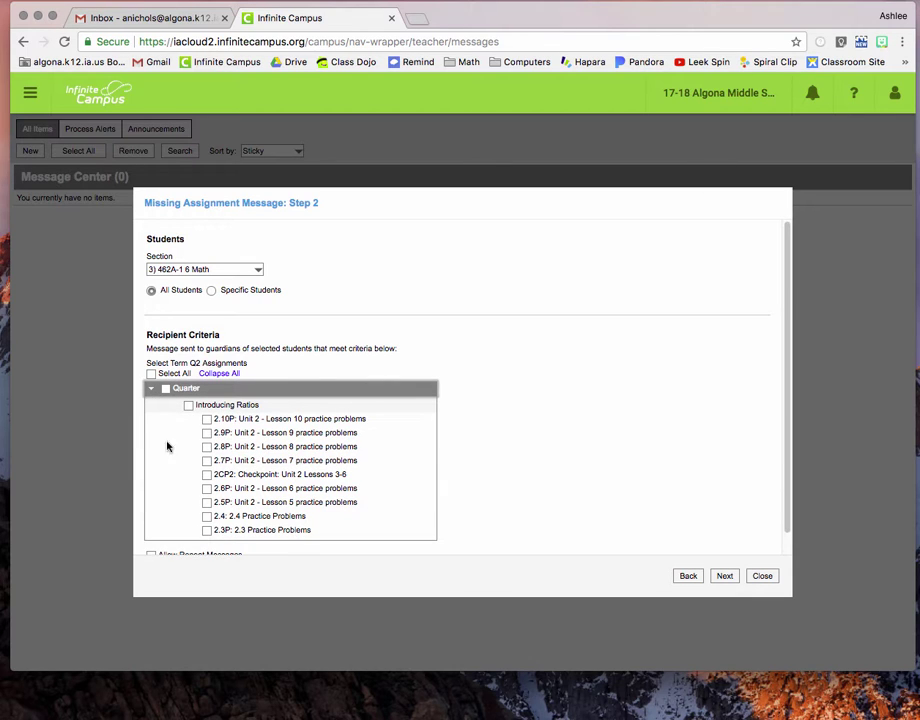
left_click(151, 374)
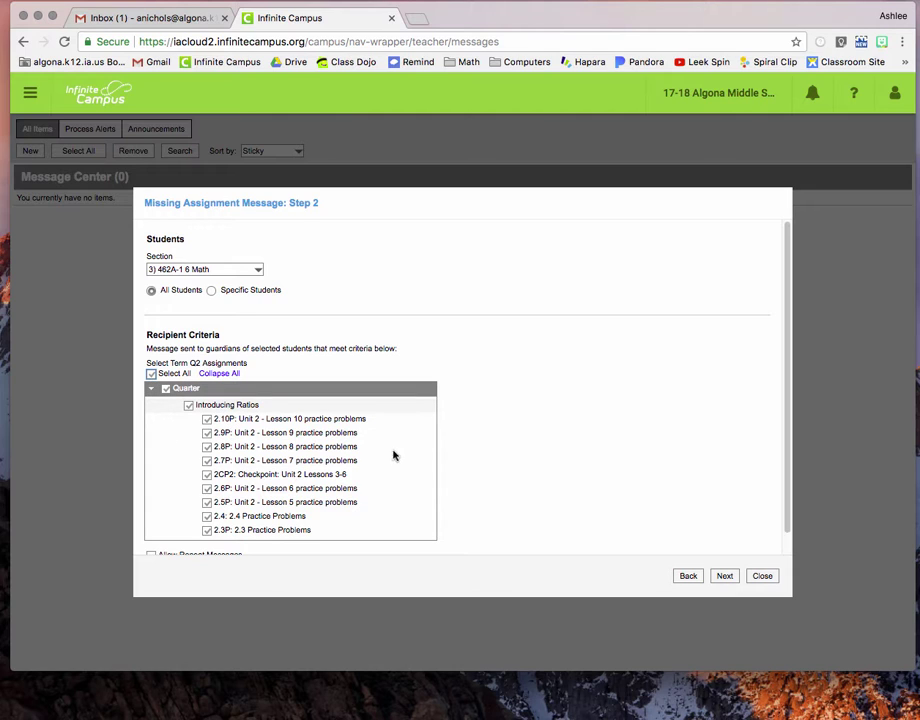
scroll(488, 456, "down", 2)
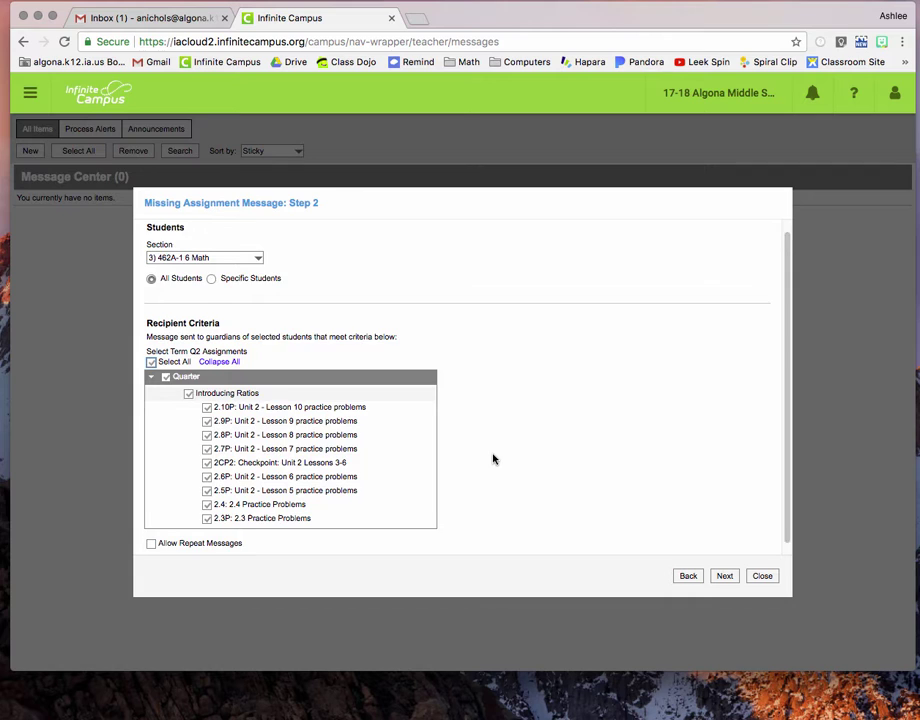
left_click(722, 578)
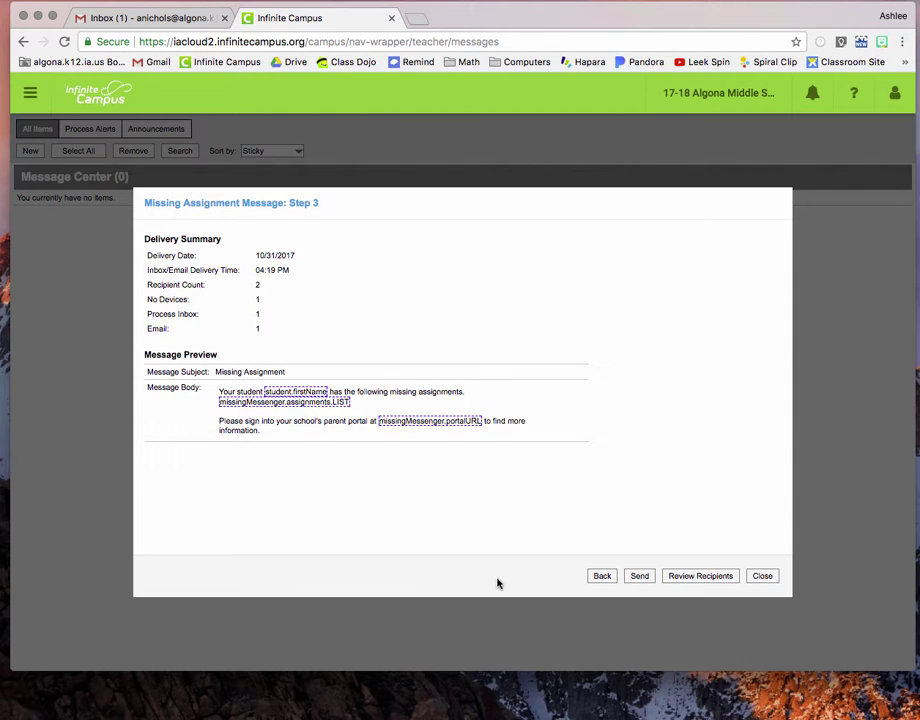
left_click(640, 580)
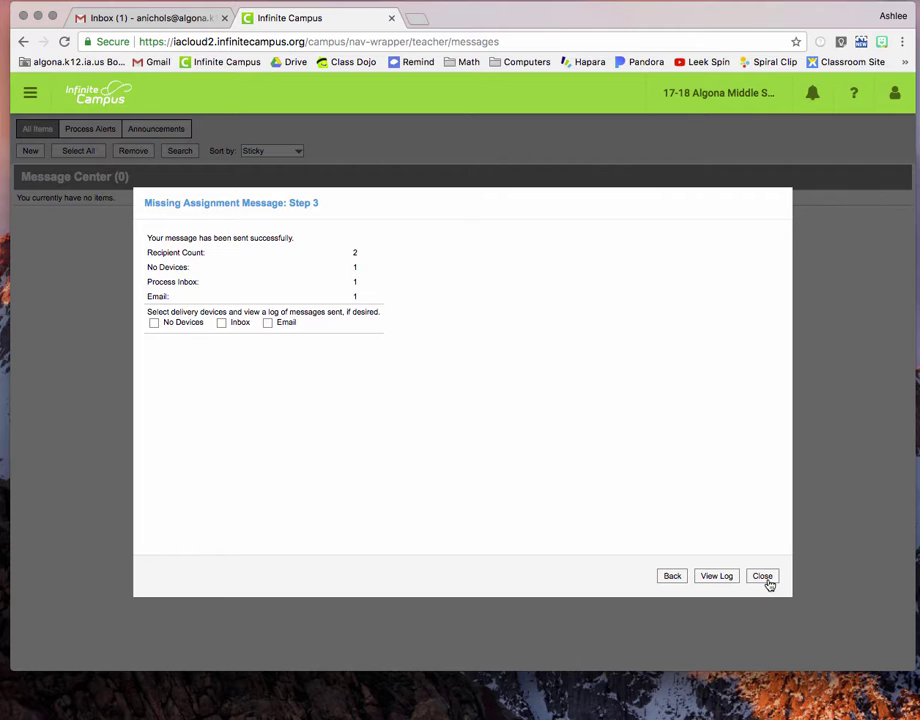
Step: Go back to the recipient criteria and send the message for Term Q2 section 4) 462A-2 6 Math with all assignments selected
left_click(674, 579)
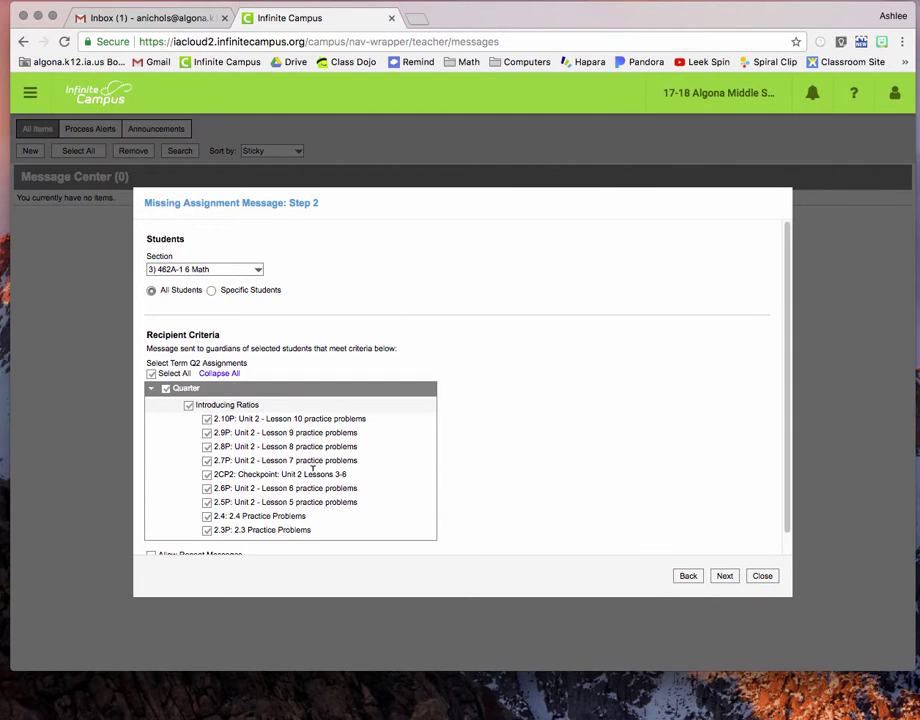
left_click(244, 270)
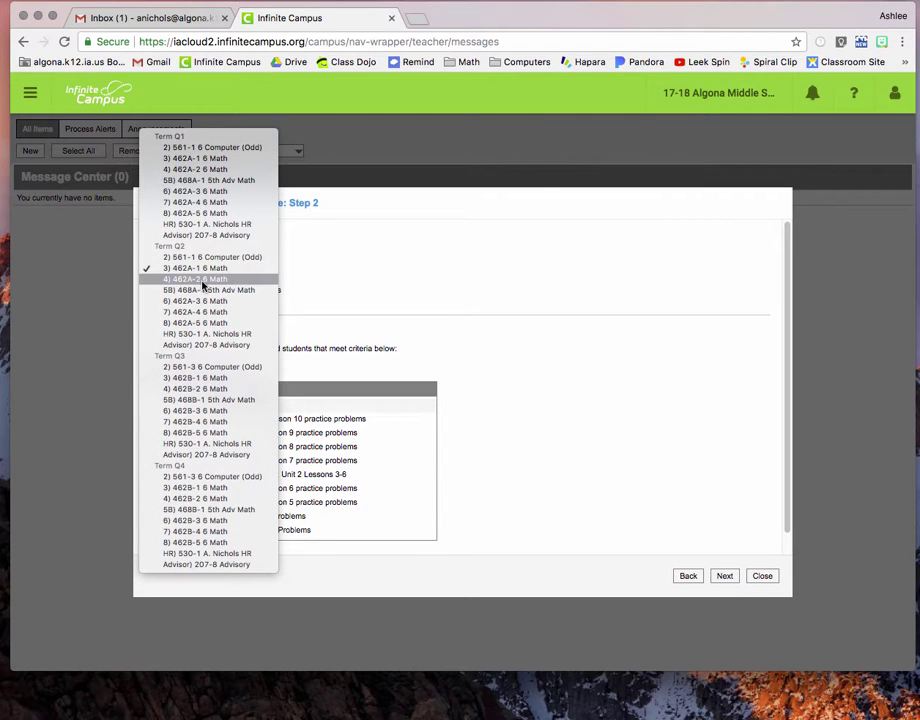
left_click(203, 285)
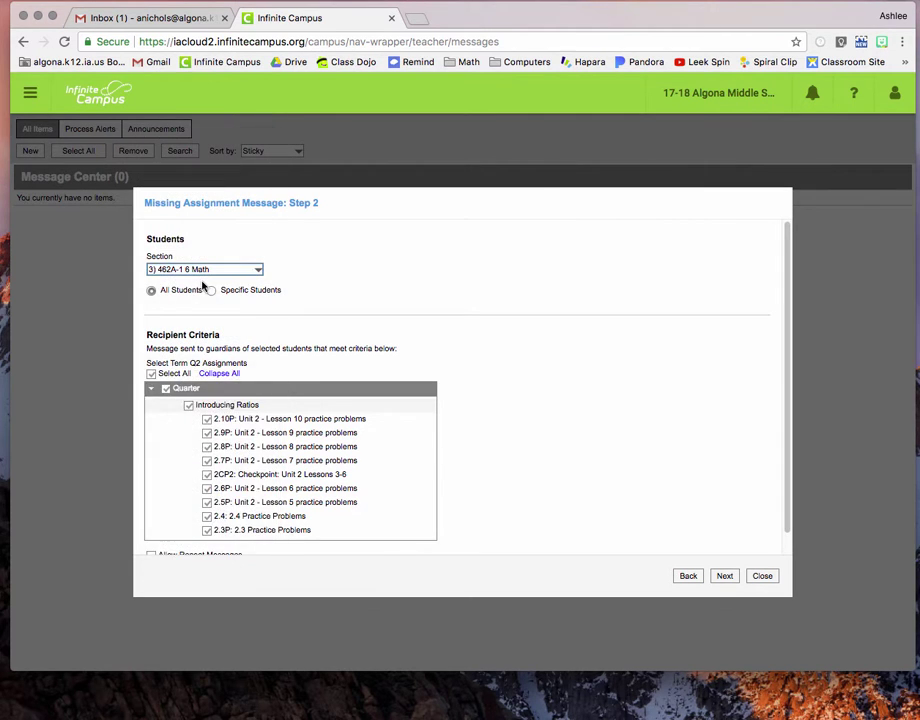
left_click(152, 375)
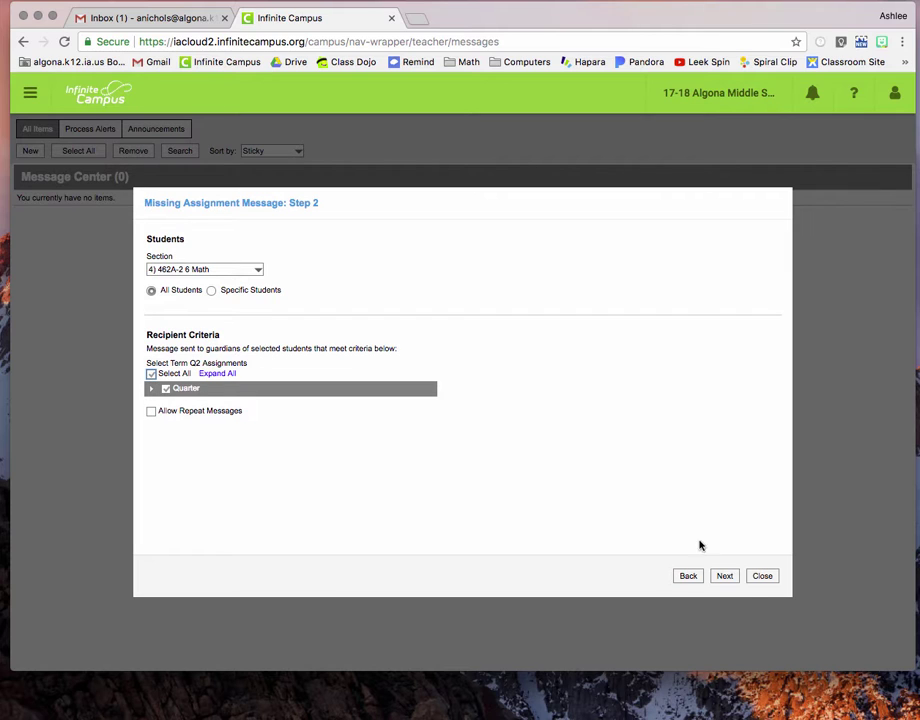
left_click(724, 580)
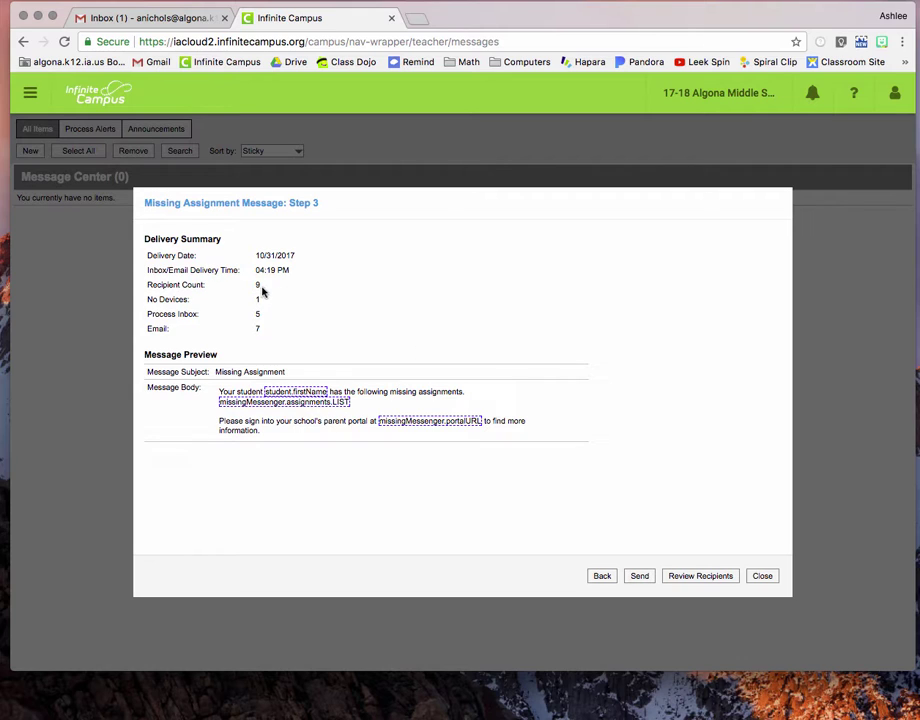
left_click(640, 577)
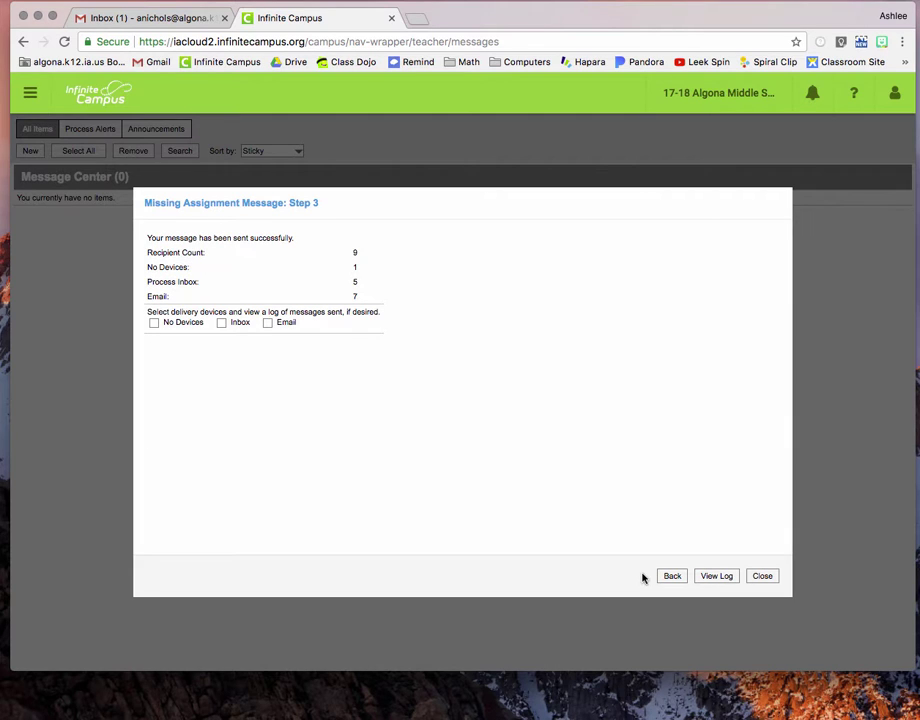